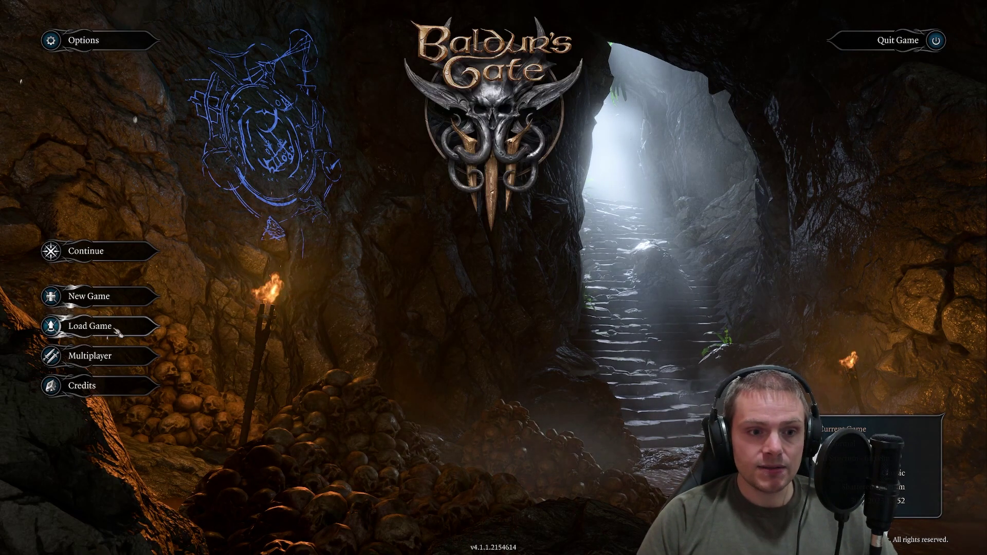
Open the saved games list and select the Tav campaign as a whole.
left_click(87, 329)
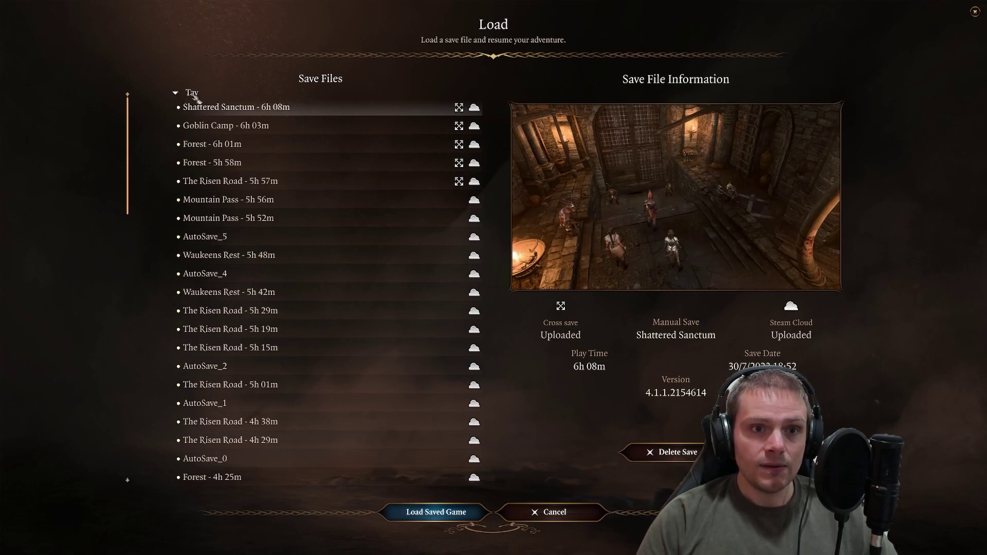
left_click(191, 96)
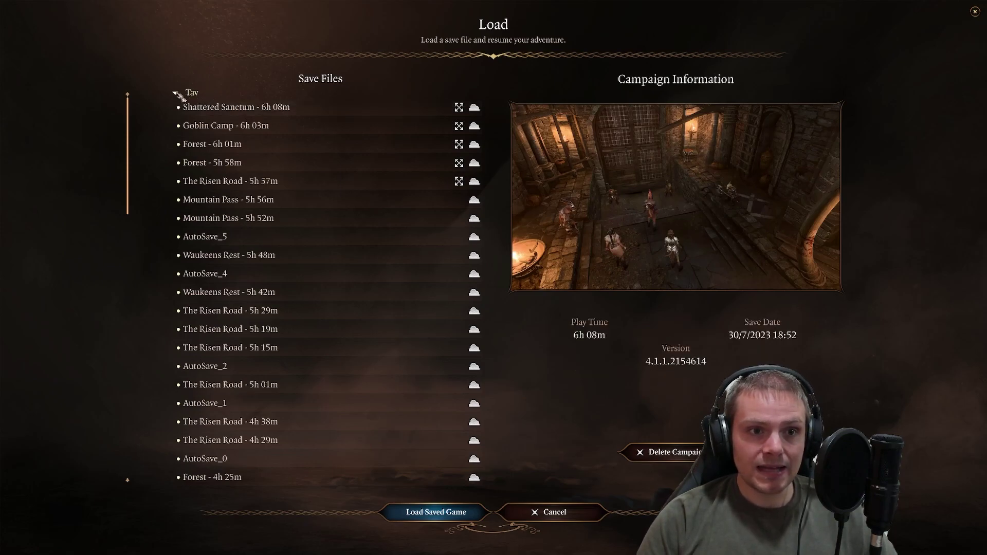
left_click(174, 93)
left_click(175, 92)
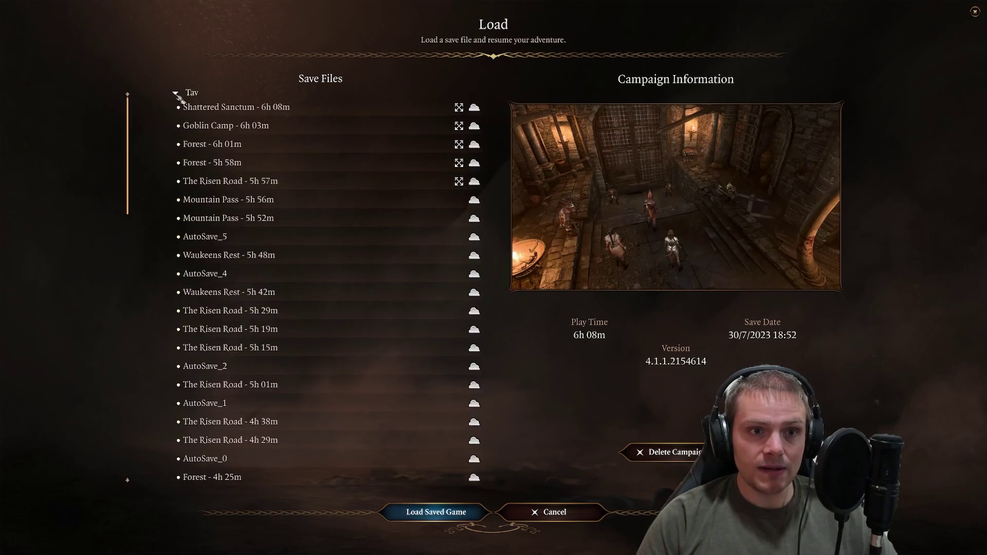
left_click(175, 93)
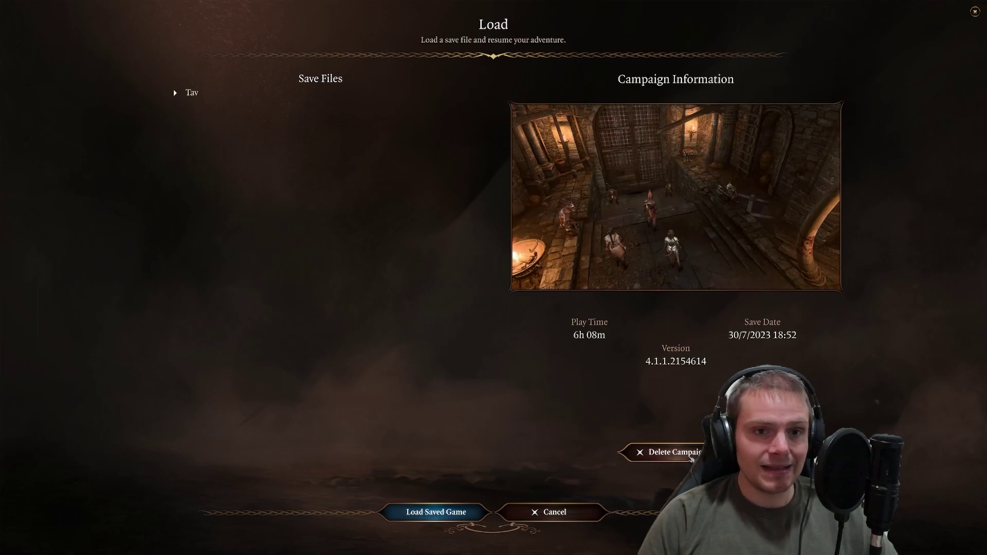
Delete the Tav campaign, confirm with Yes, and go back to the main menu.
left_click(690, 457)
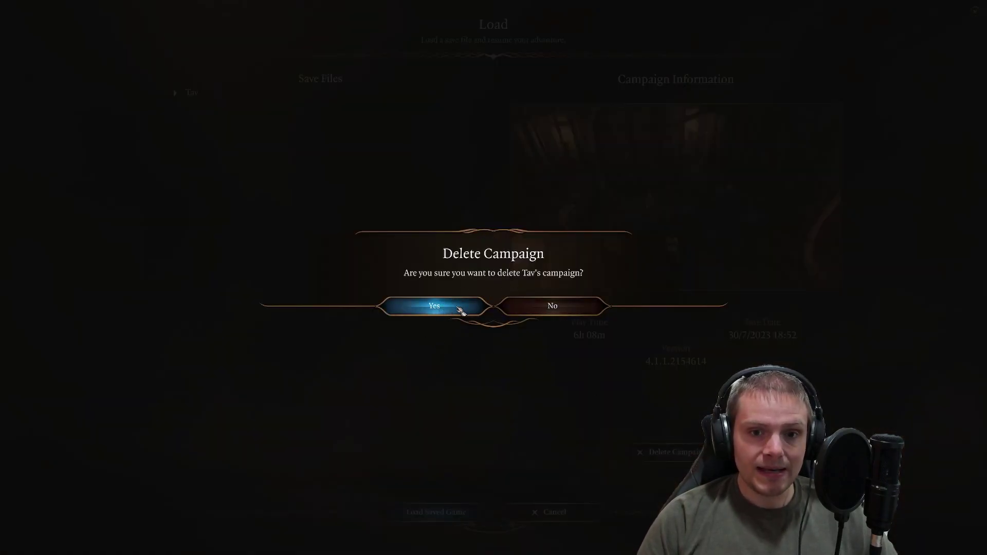
left_click(460, 310)
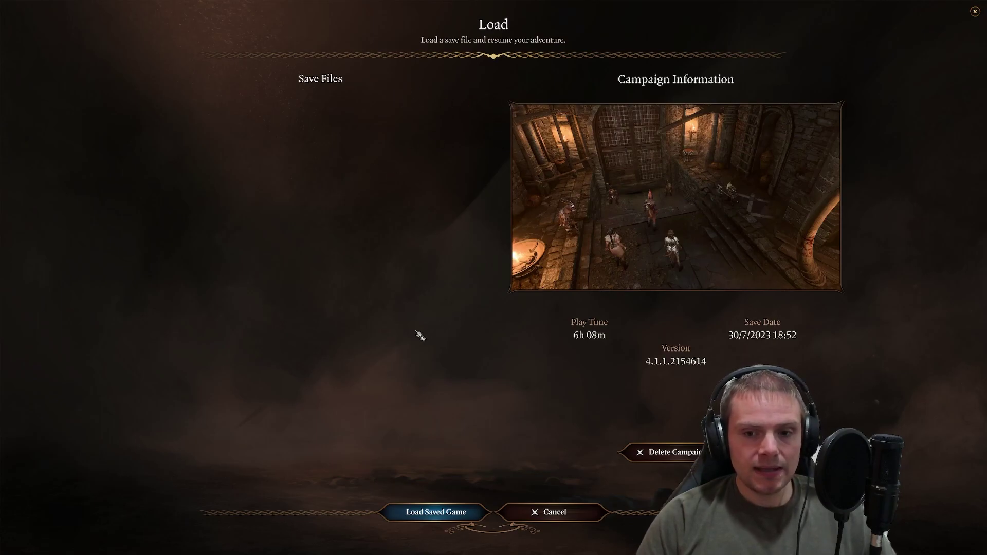
left_click(537, 512)
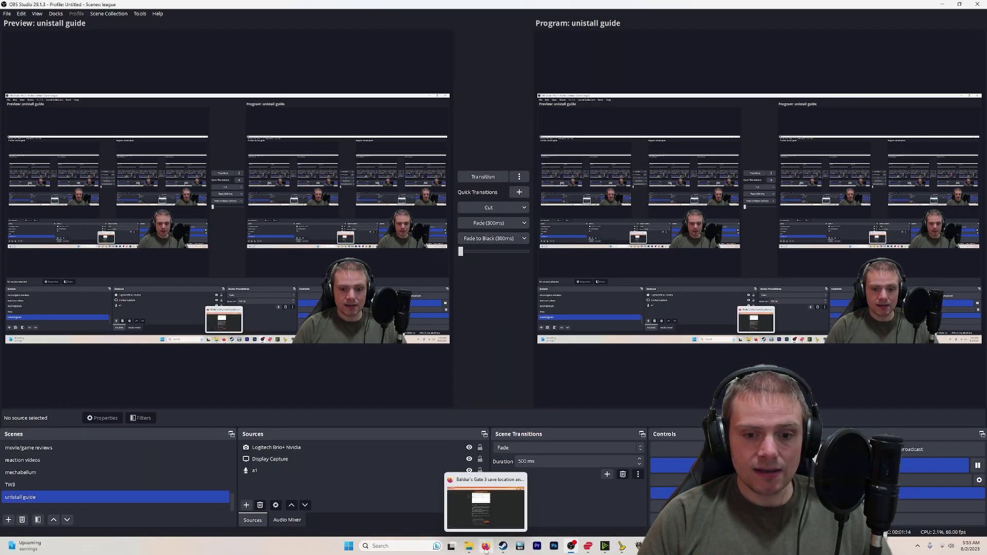
Search Windows for %AppData% and open the resulting Roaming folder in File Explorer.
mouse_move(470, 550)
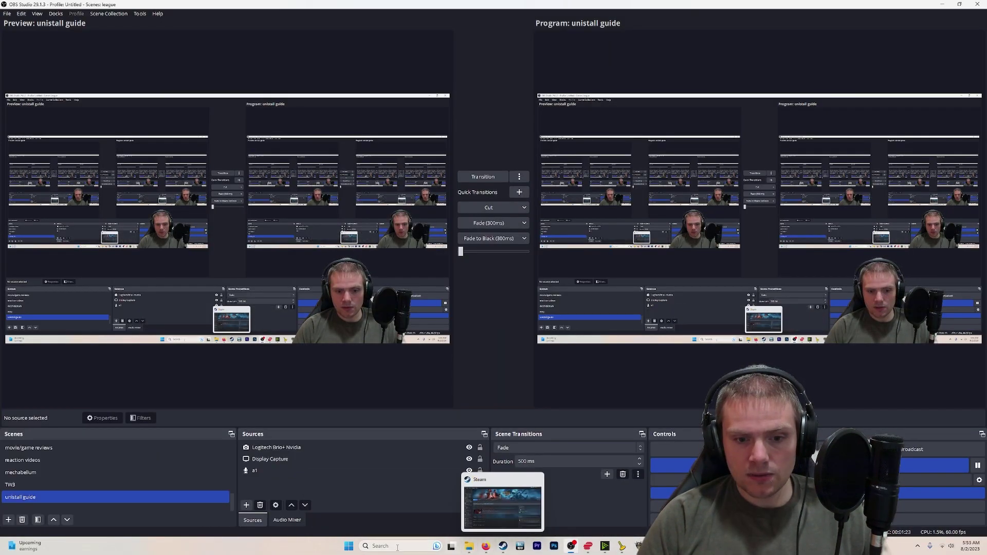
left_click(397, 550)
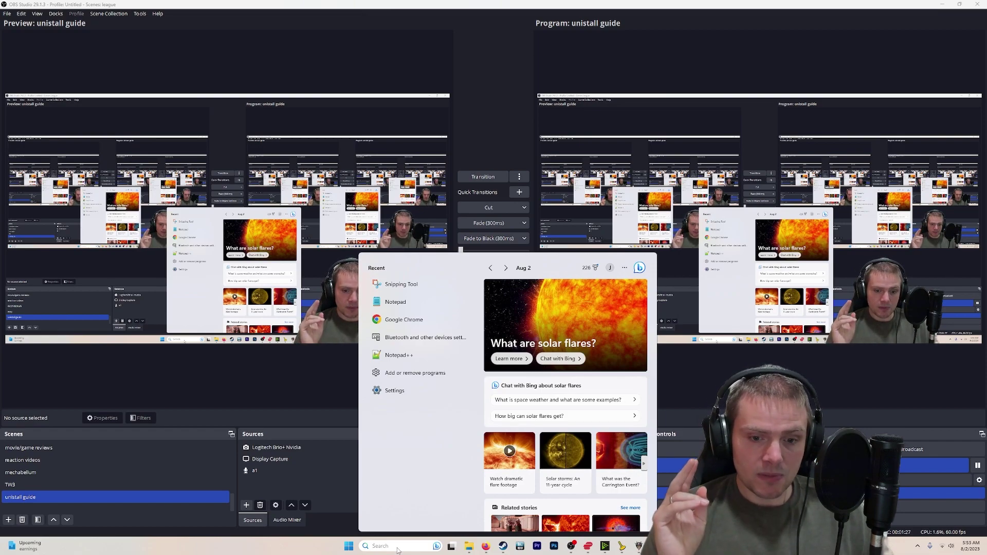
type("%AppData%")
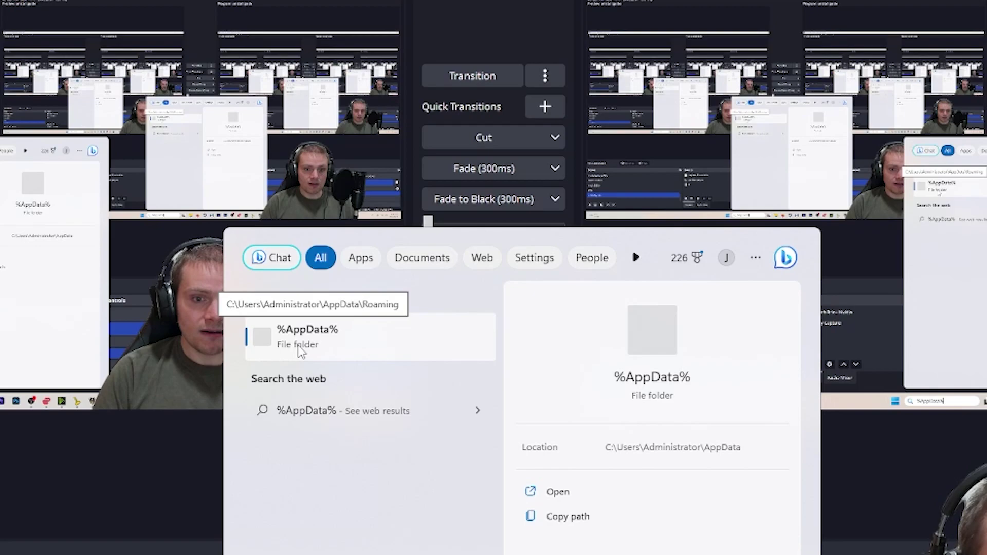
left_click(306, 348)
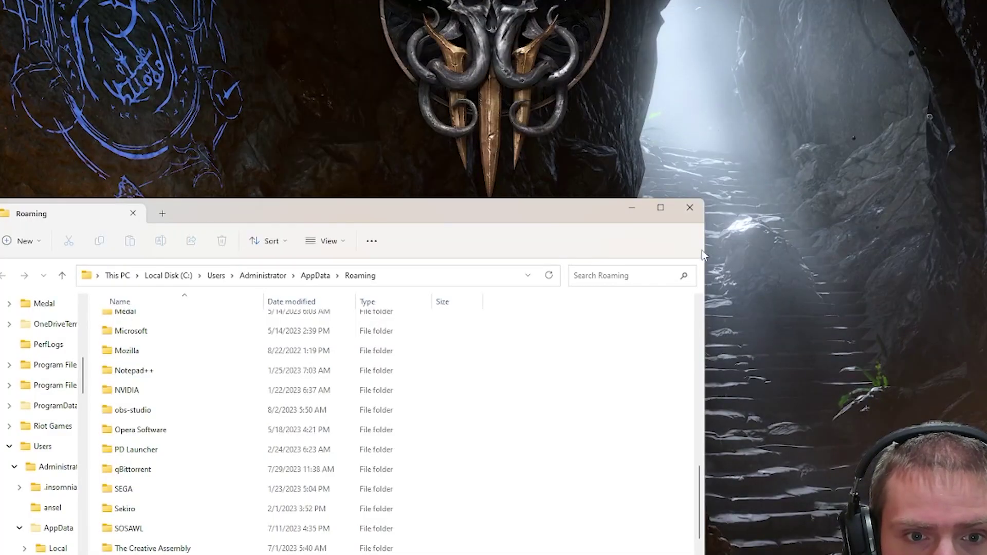
Go up to AppData, open Local, and scroll down to the Larian Studios folder.
scroll(257, 338, "up", 5)
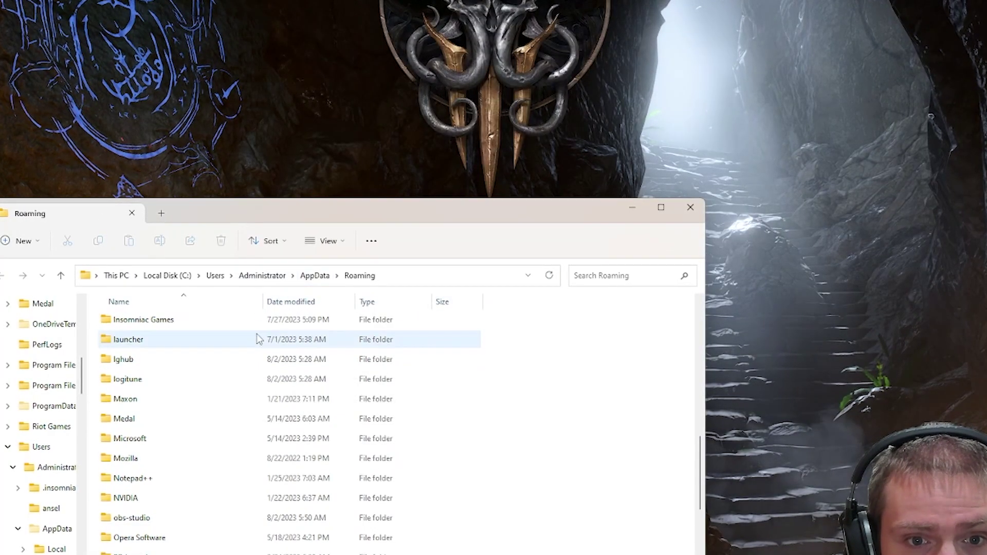
left_click(314, 276)
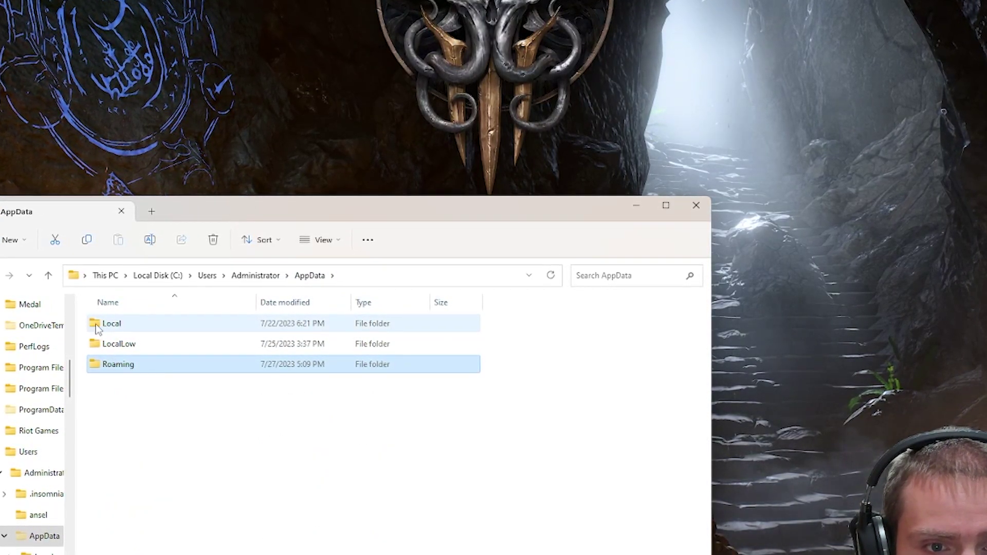
mouse_move(119, 327)
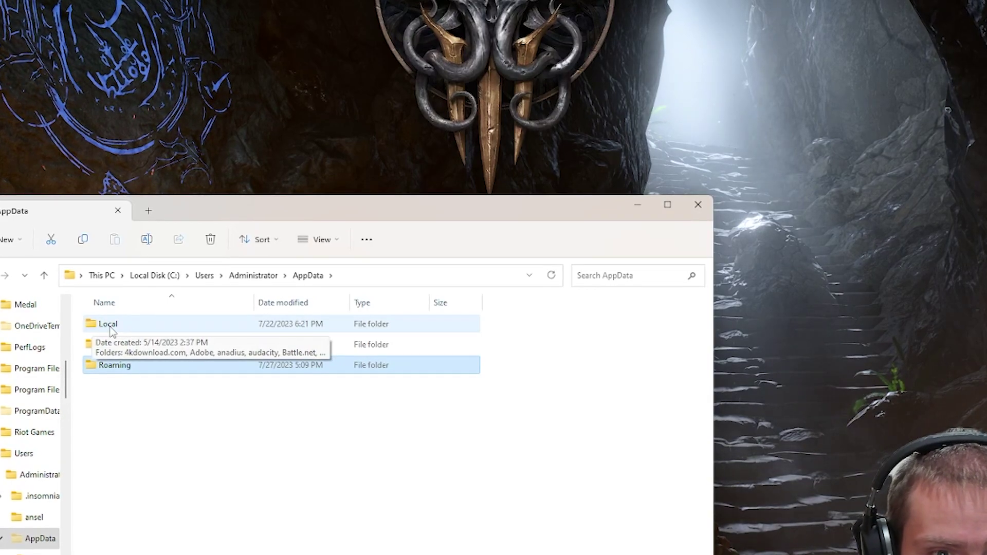
double_click(114, 327)
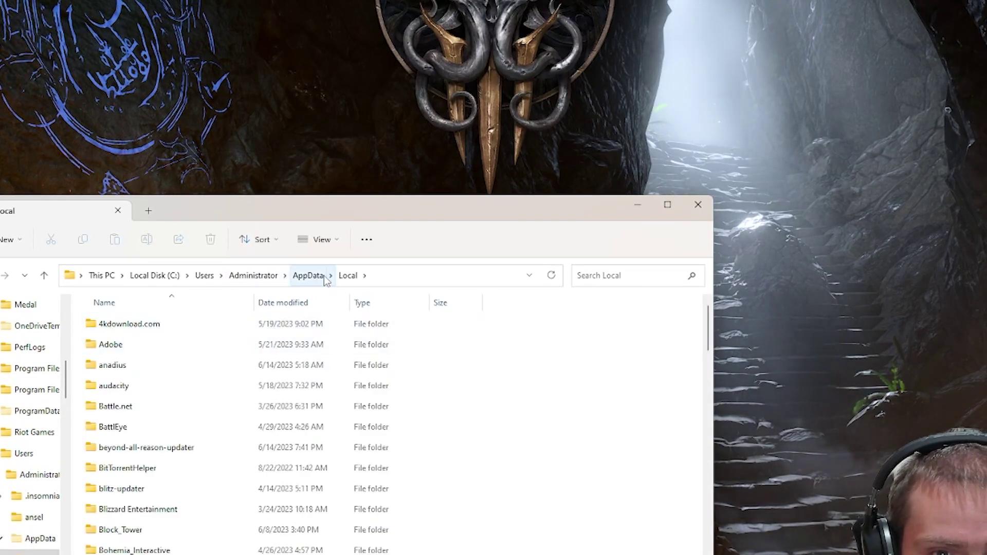
scroll(223, 417, "down", 5)
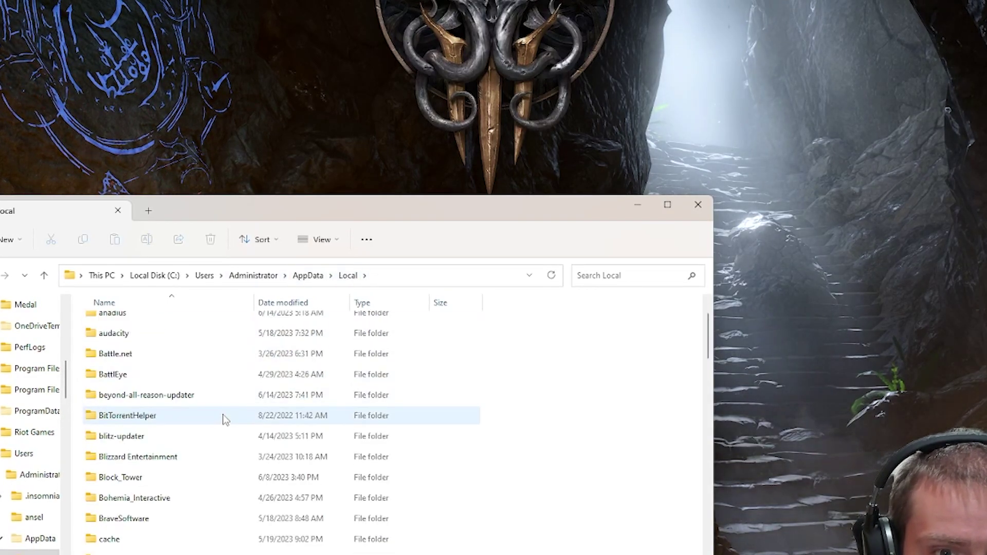
scroll(223, 418, "down", 6)
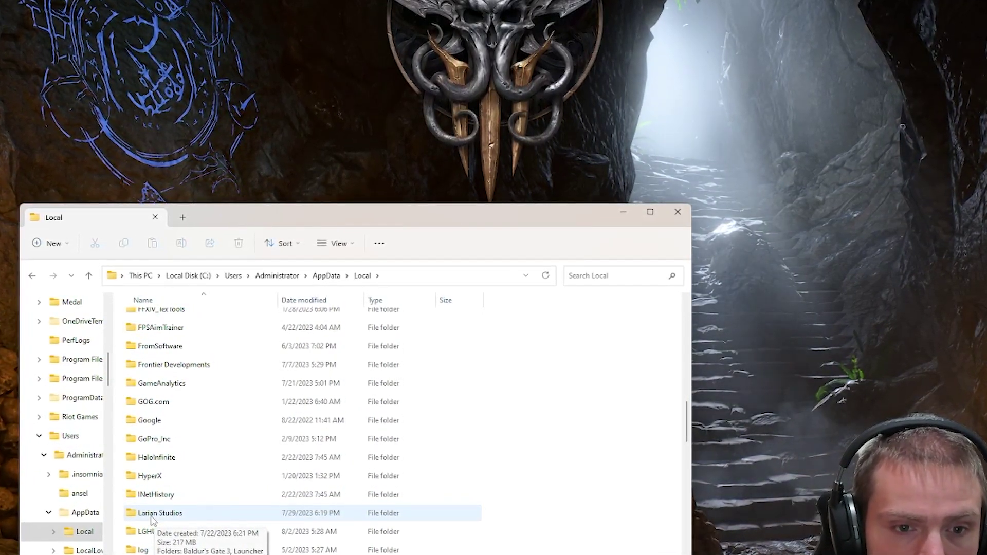
Inside Larian Studios, delete the Baldur's Gate 3 folder, retrying when it reports in use.
double_click(154, 518)
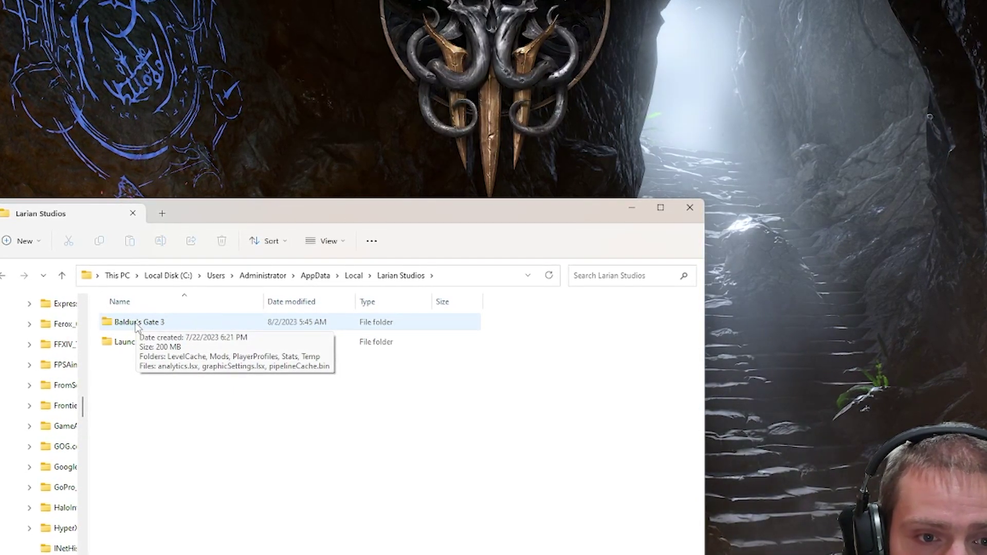
right_click(137, 326)
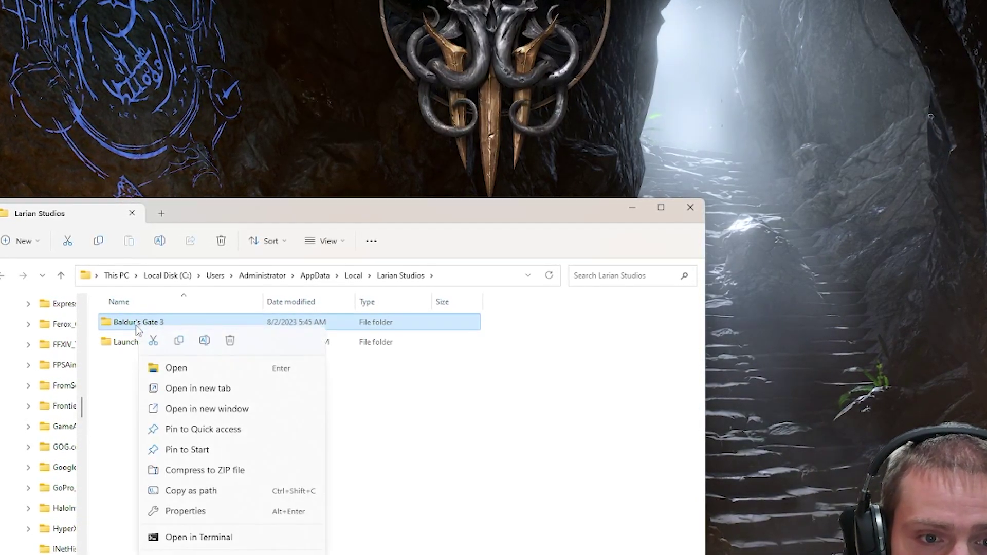
left_click(229, 343)
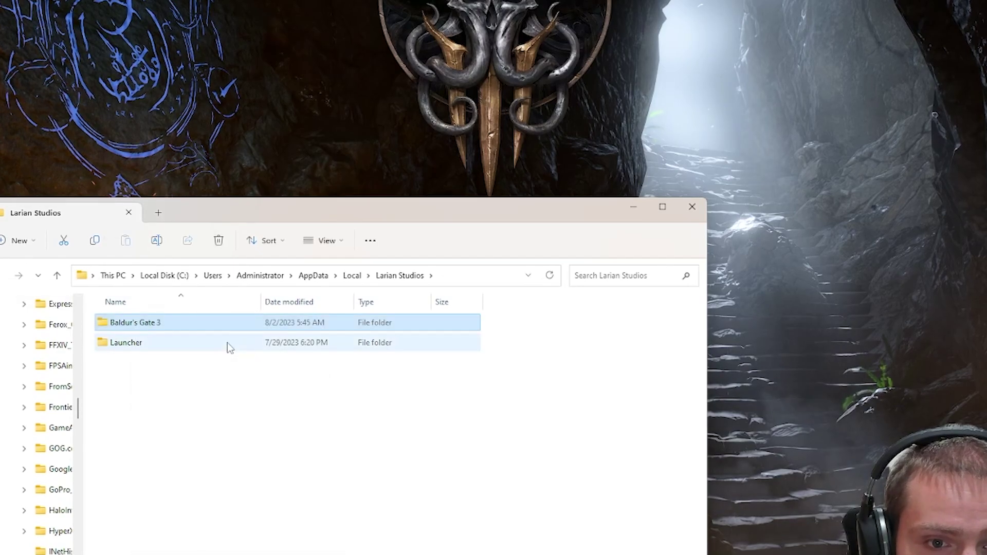
left_click(57, 213)
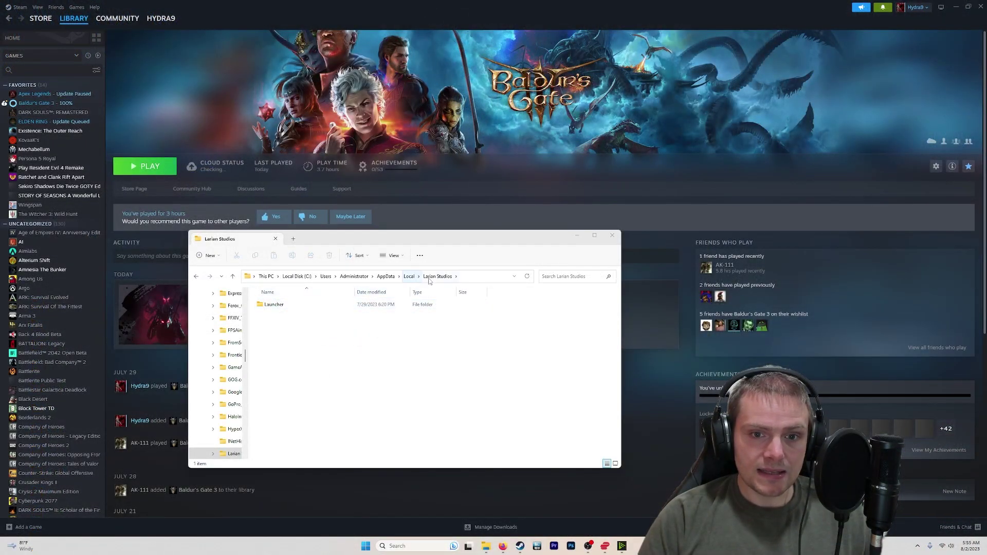
Back in Local, delete the Larian Studios folder and minimise File Explorer.
left_click(199, 277)
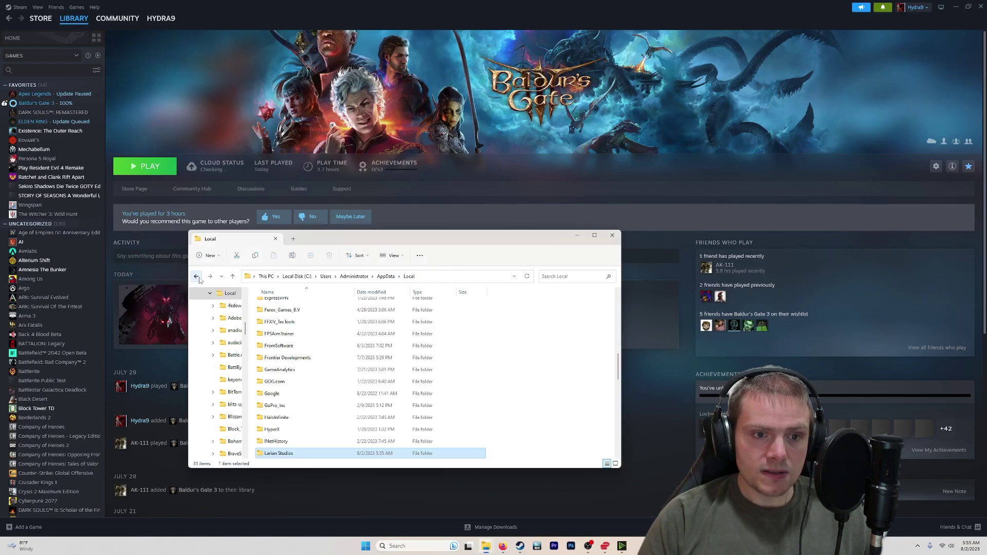
right_click(275, 455)
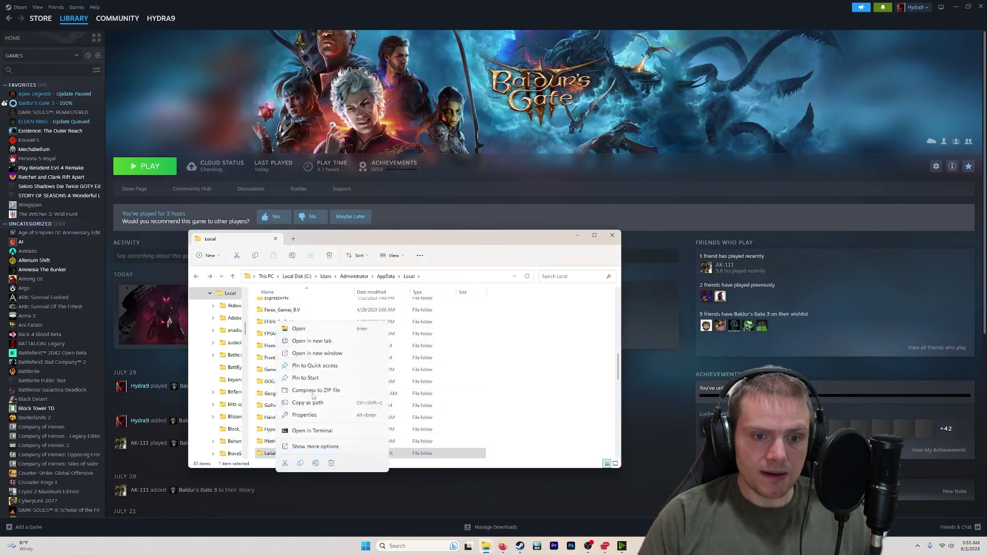
left_click(332, 464)
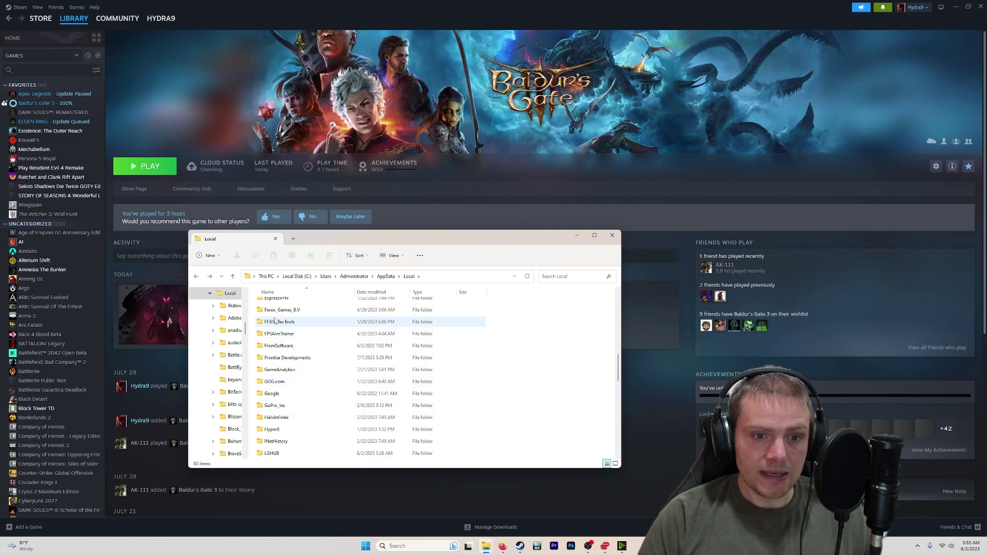
left_click(579, 236)
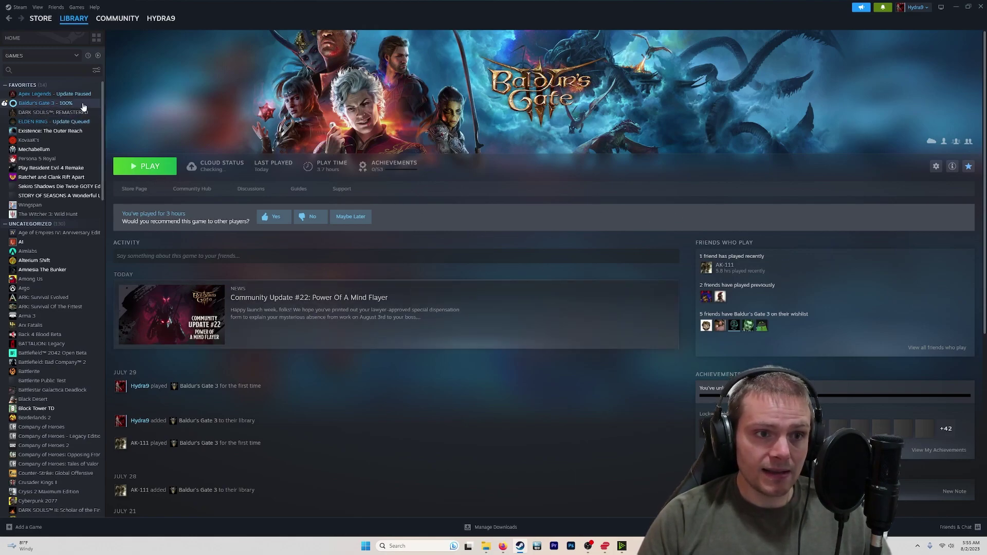
Uninstall Baldur's Gate 3 from the Steam library via Manage > Uninstall and confirm.
right_click(49, 106)
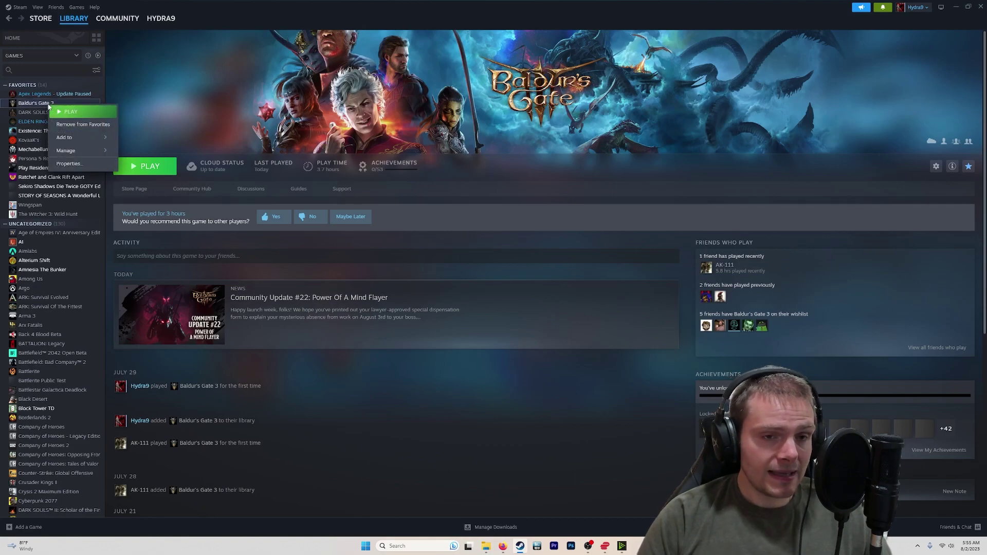
mouse_move(65, 151)
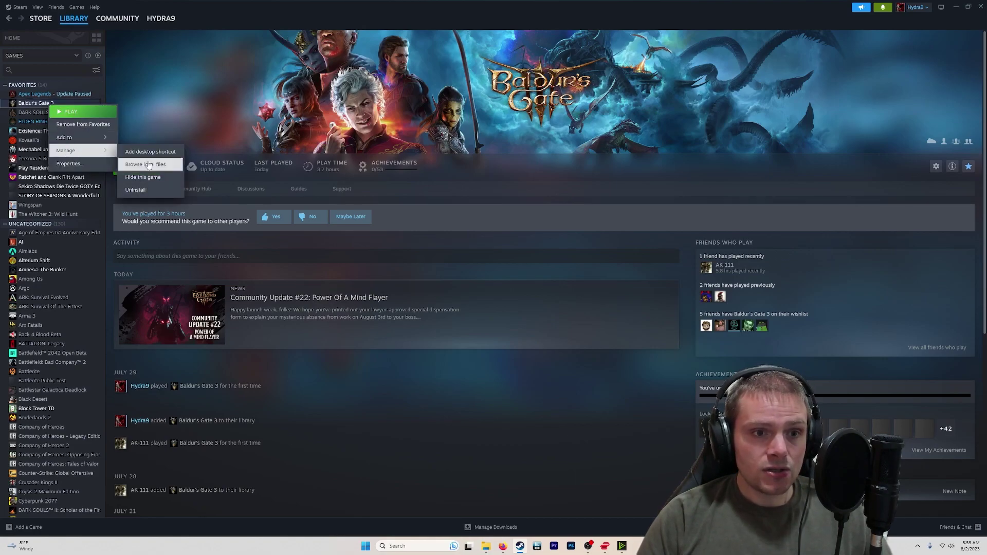
left_click(136, 191)
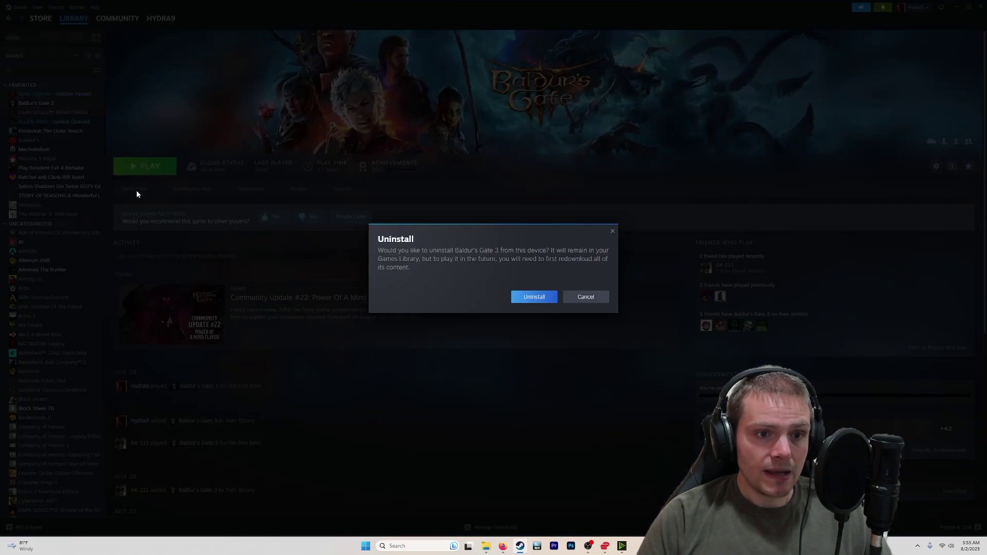
left_click(535, 298)
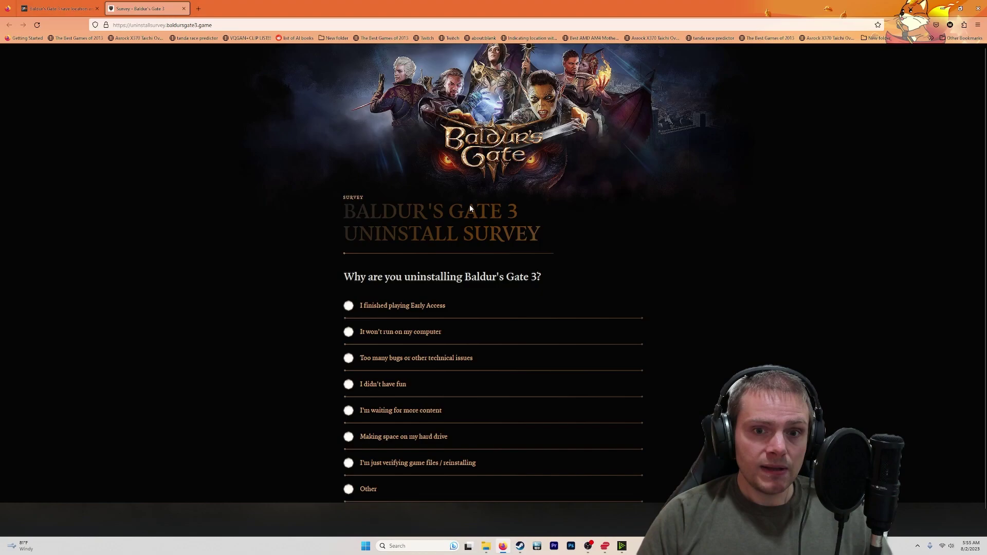
scroll(564, 284, "down", 1)
left_click(940, 14)
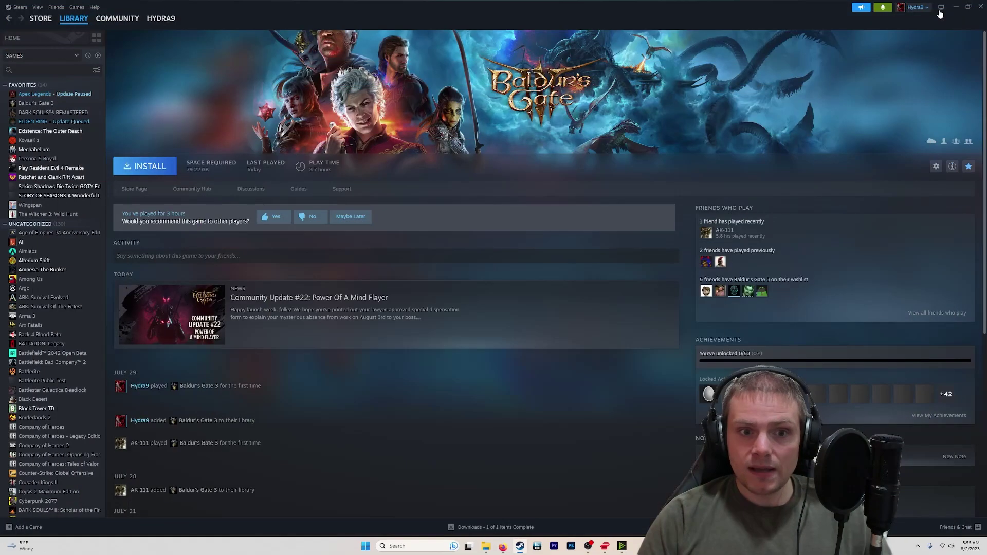